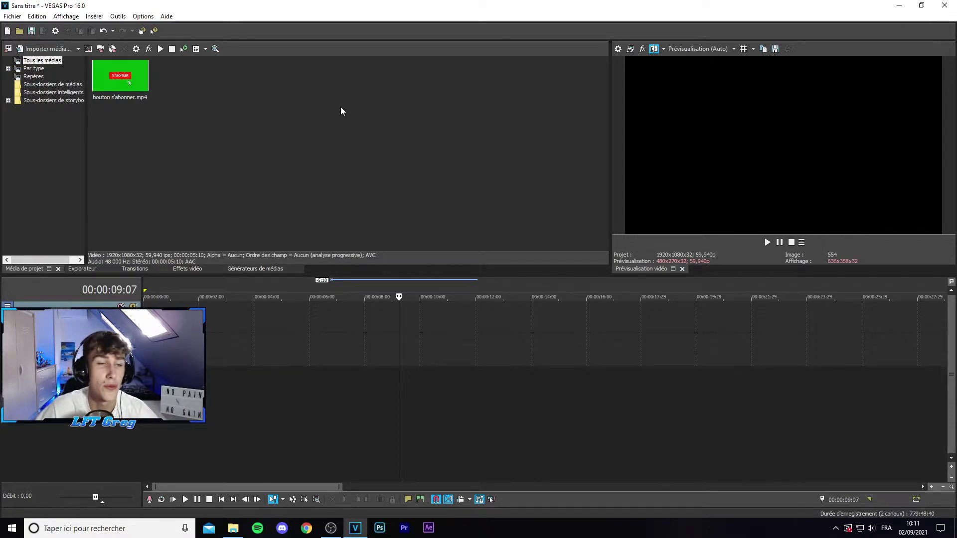
Place bouton s'abonner.mp4 on the timeline starting just before the 2-second mark and scrub the playhead to about 00:00:04:06
drag(121, 99, 215, 304)
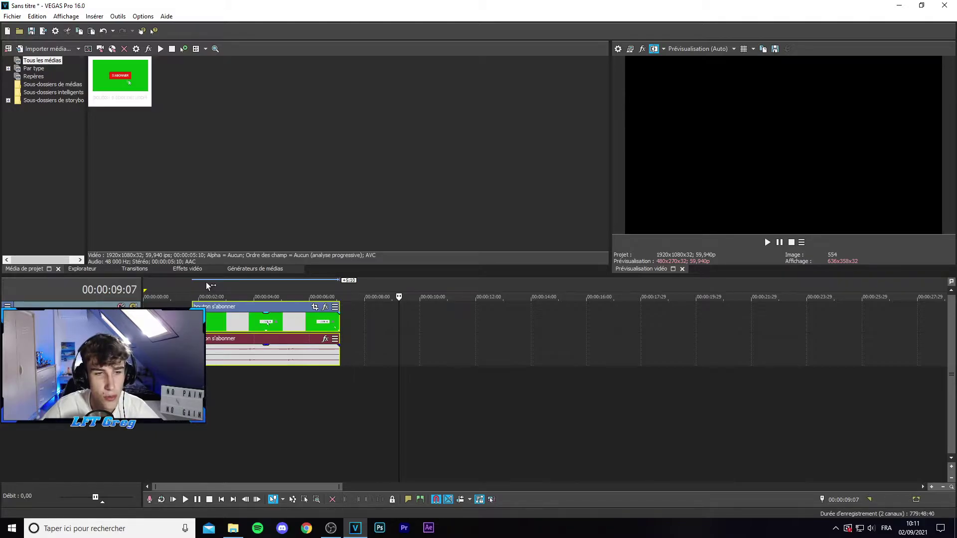
click(205, 282)
drag(218, 283, 274, 289)
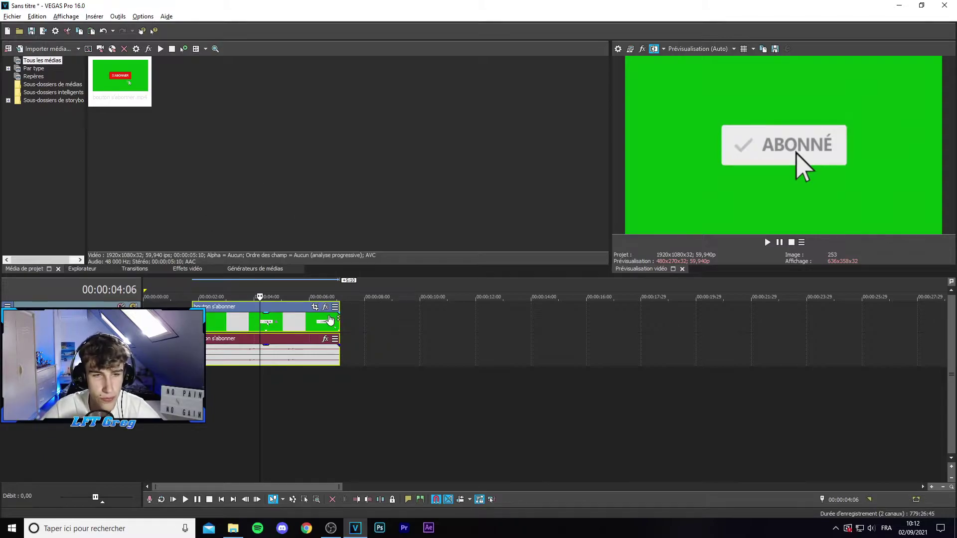
Add the Incrustation en chrominance VEGAS effect to the bouton s'abonner video event
scroll(424, 325, up, 3)
key(alt)
click(521, 311)
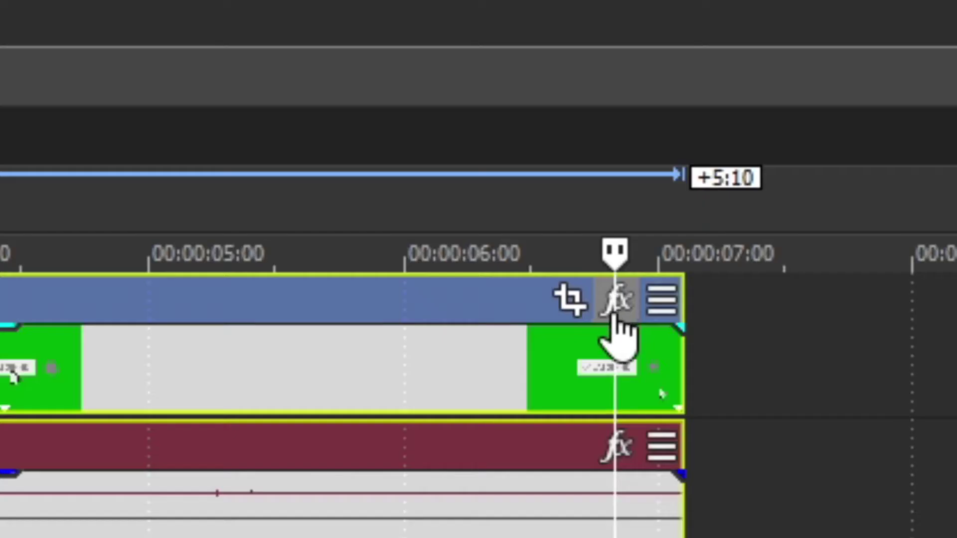
click(614, 302)
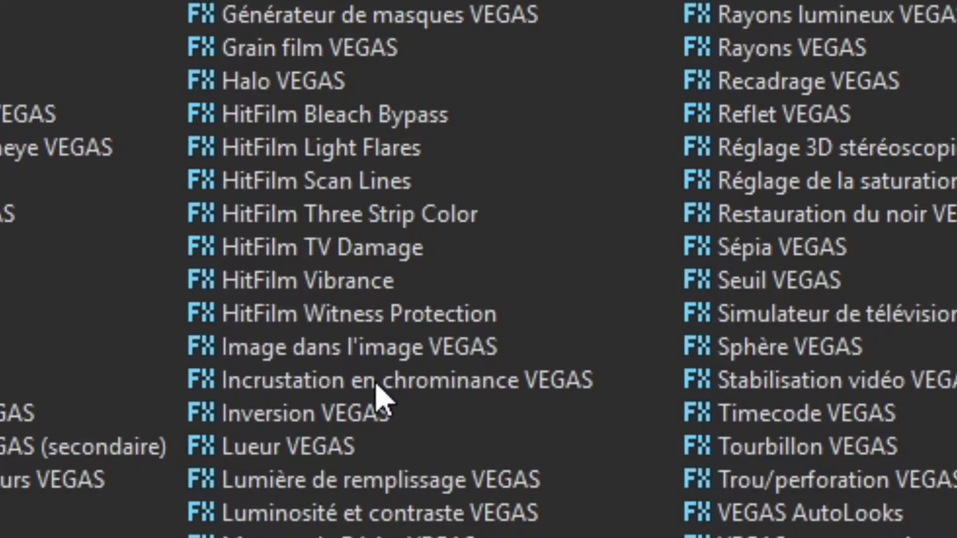
click(416, 295)
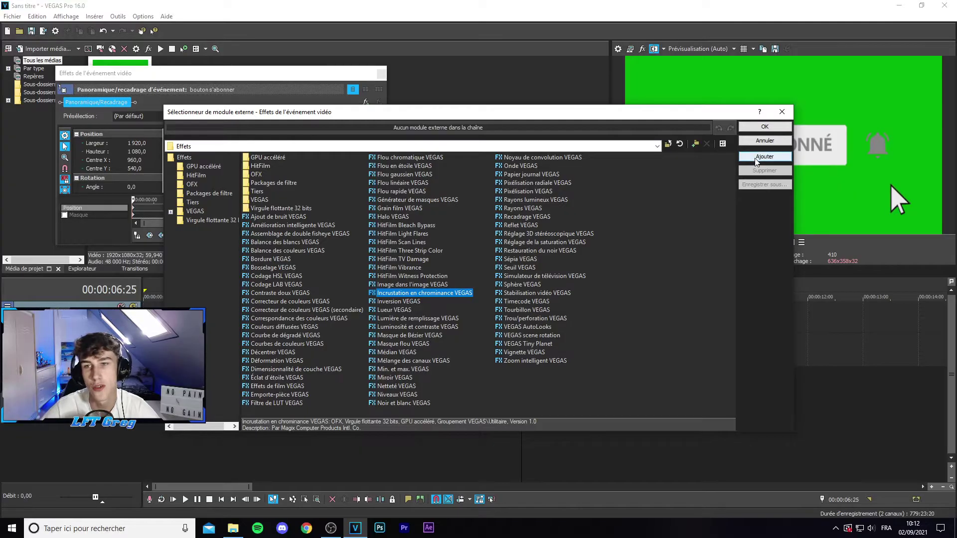
click(757, 158)
click(765, 127)
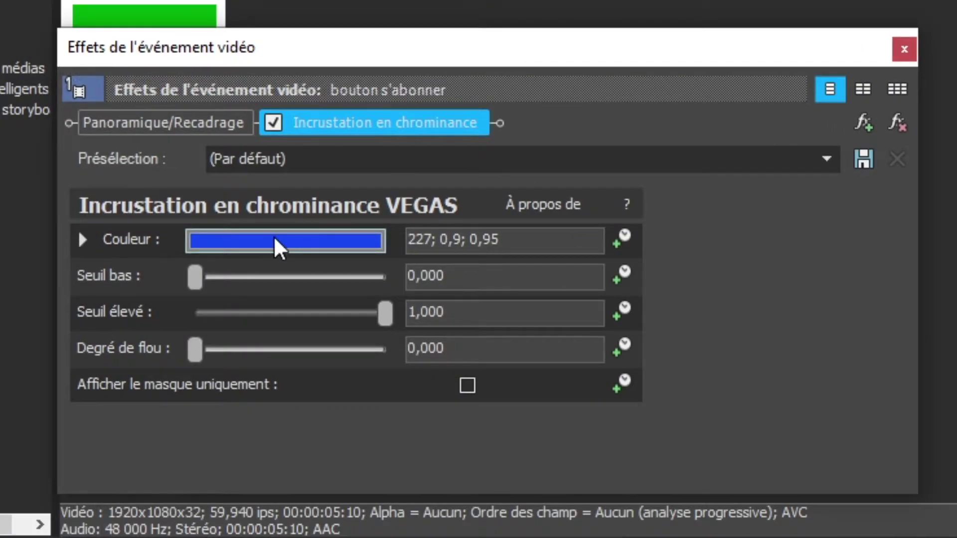
Set the chroma key colour by sampling the clip's green background from the preview, and close the effect settings
click(274, 238)
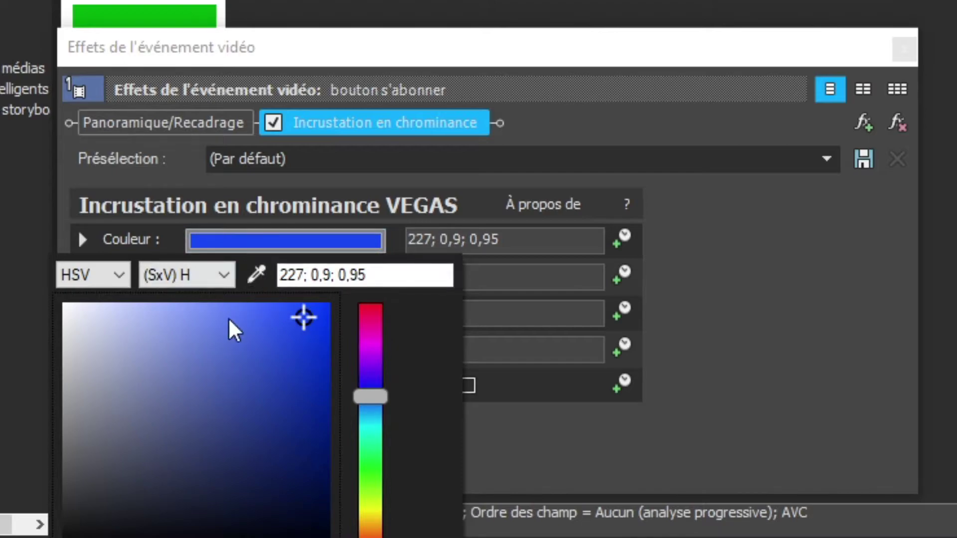
click(258, 275)
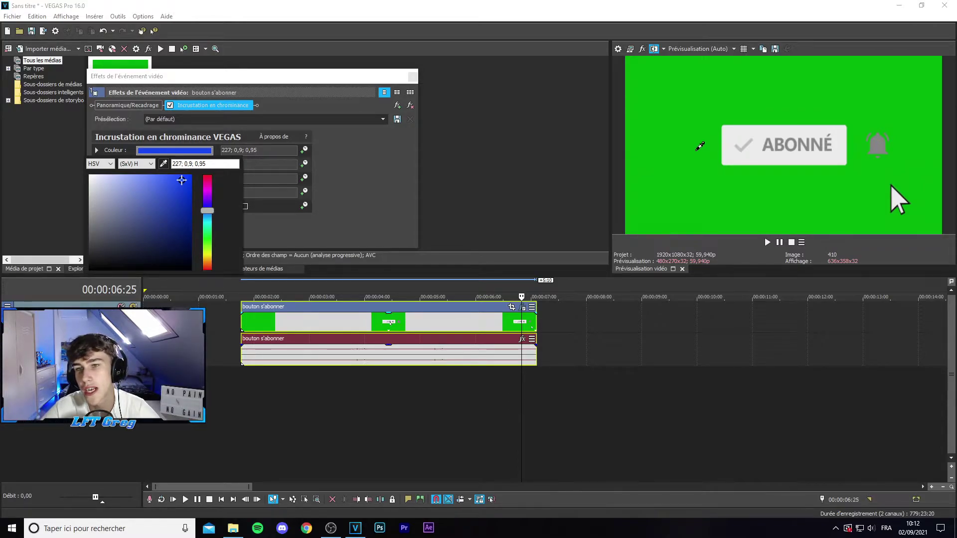
click(696, 148)
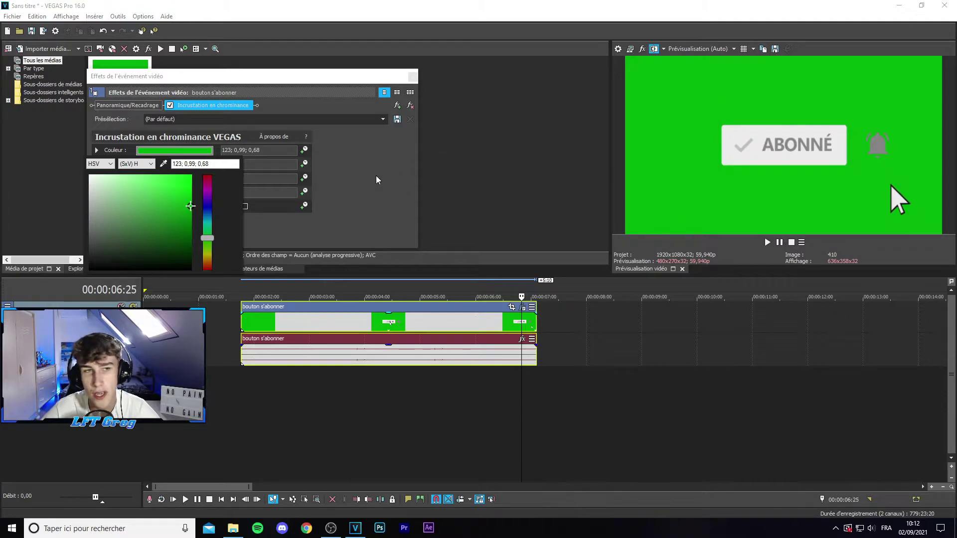
click(356, 168)
click(413, 80)
At about 00:00:04:08, set the preview's split view to Sélectionner tout and repeatedly toggle it to compare the keyed and original images
drag(446, 296, 380, 295)
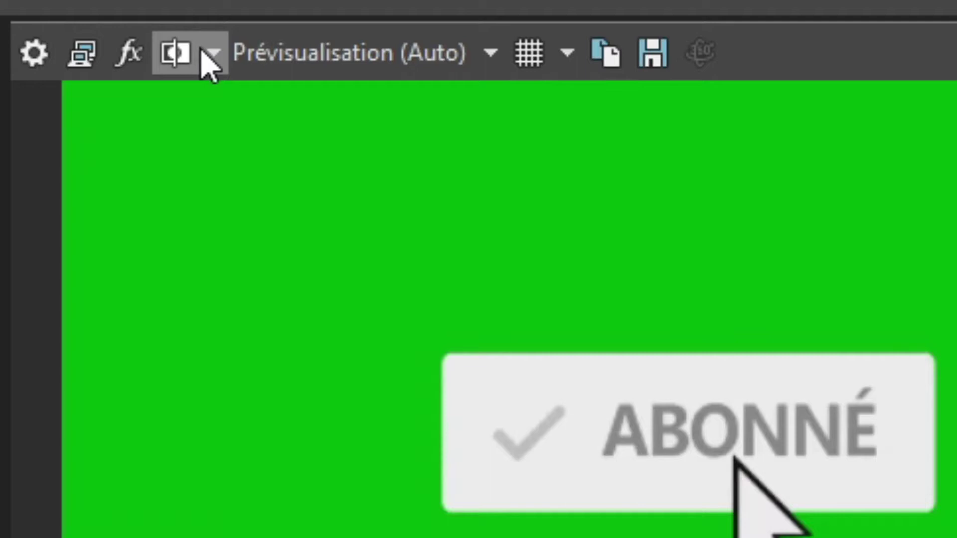
click(199, 53)
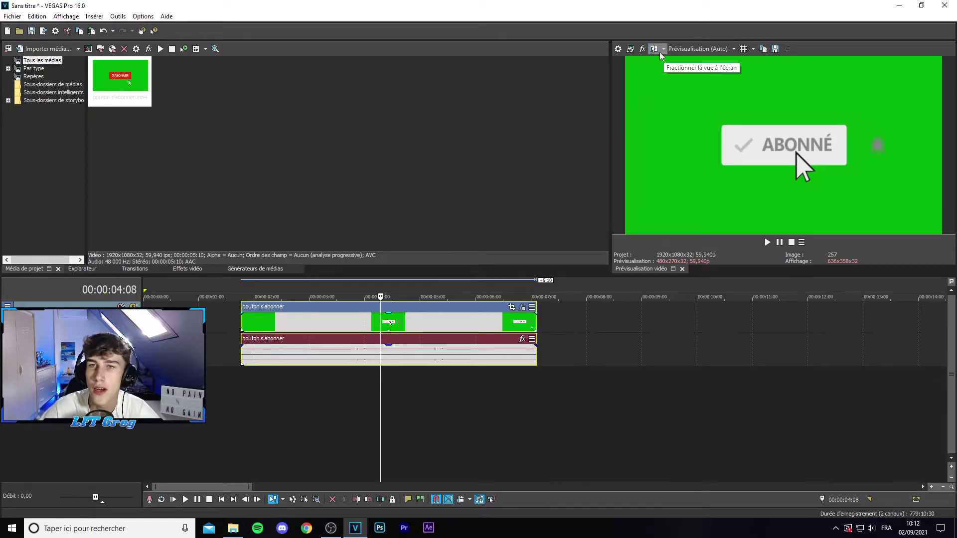
click(664, 50)
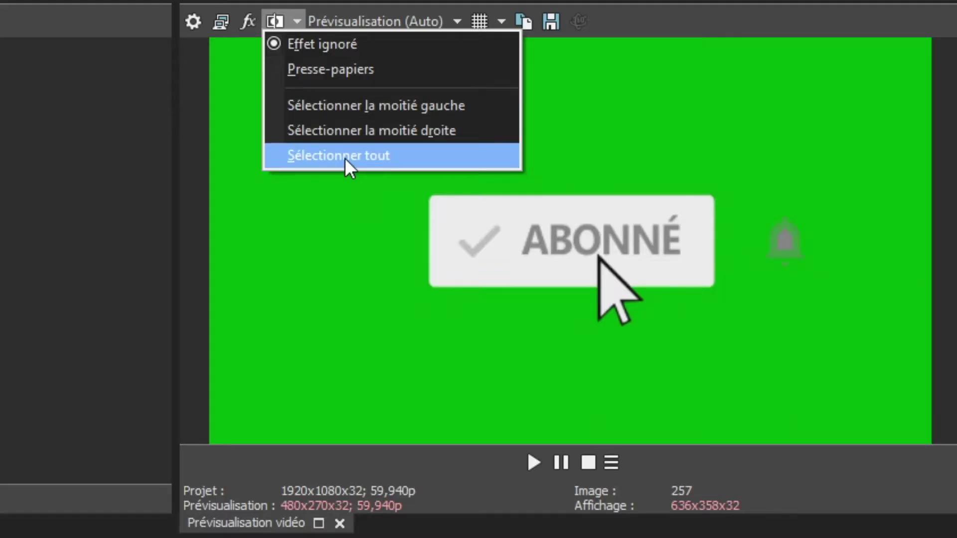
click(349, 157)
click(277, 32)
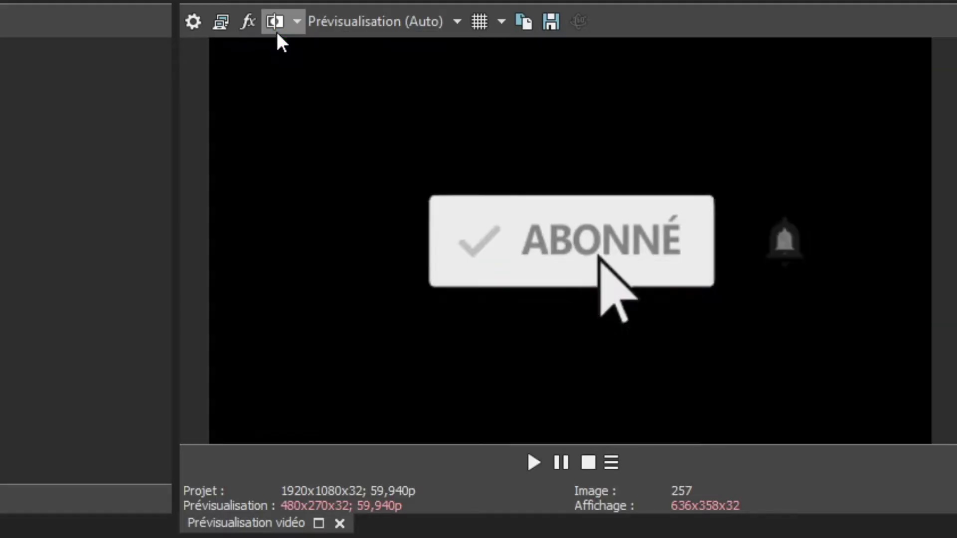
click(276, 26)
click(275, 26)
click(275, 26)
click(275, 26)
click(654, 50)
click(654, 49)
click(654, 50)
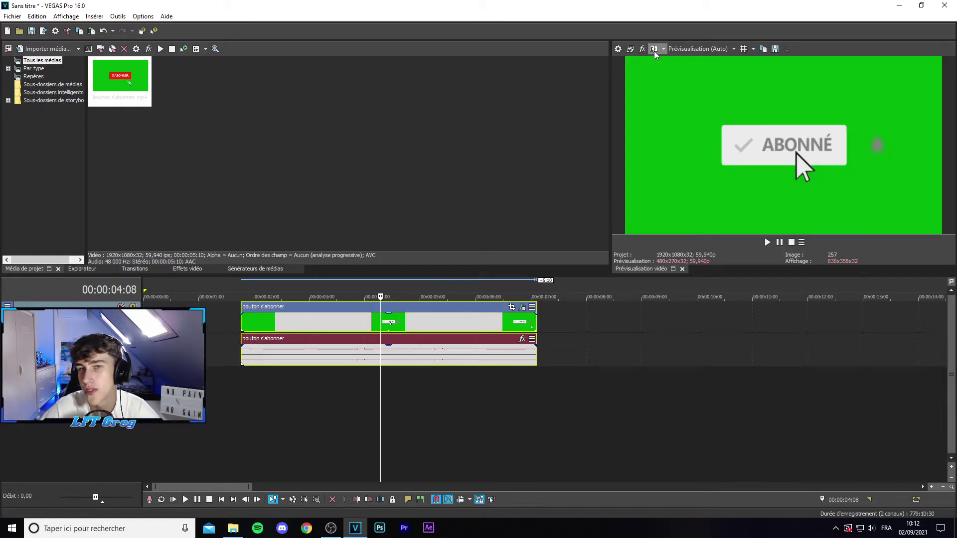
Move the playhead to about 00:00:02:10 and compare the red button with and without the effect using the full-frame split view
click(448, 293)
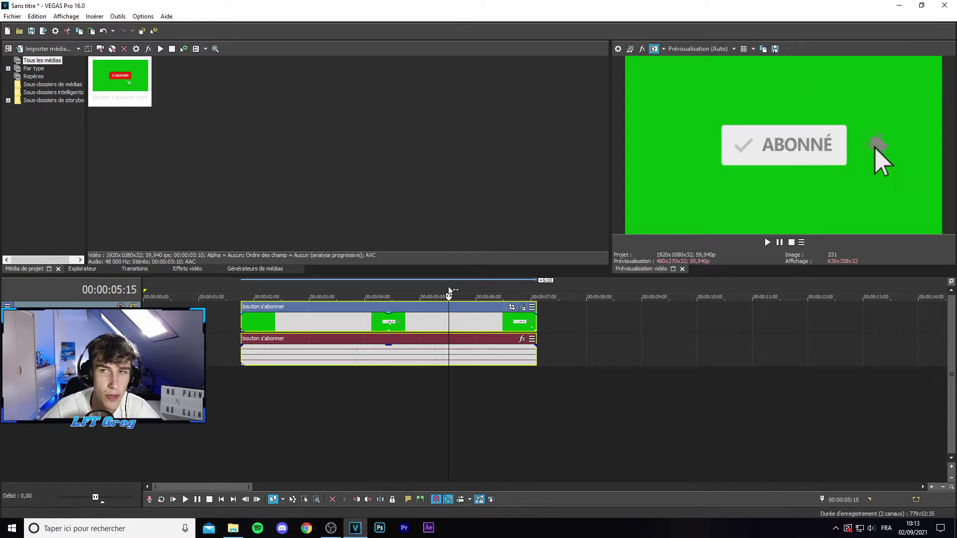
click(272, 293)
click(663, 49)
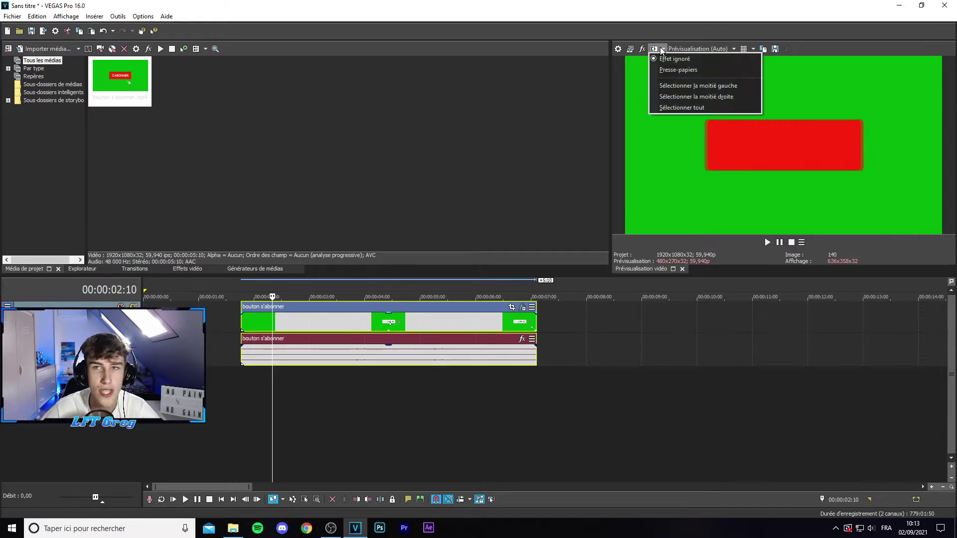
click(680, 107)
click(659, 52)
click(660, 52)
click(660, 52)
click(659, 51)
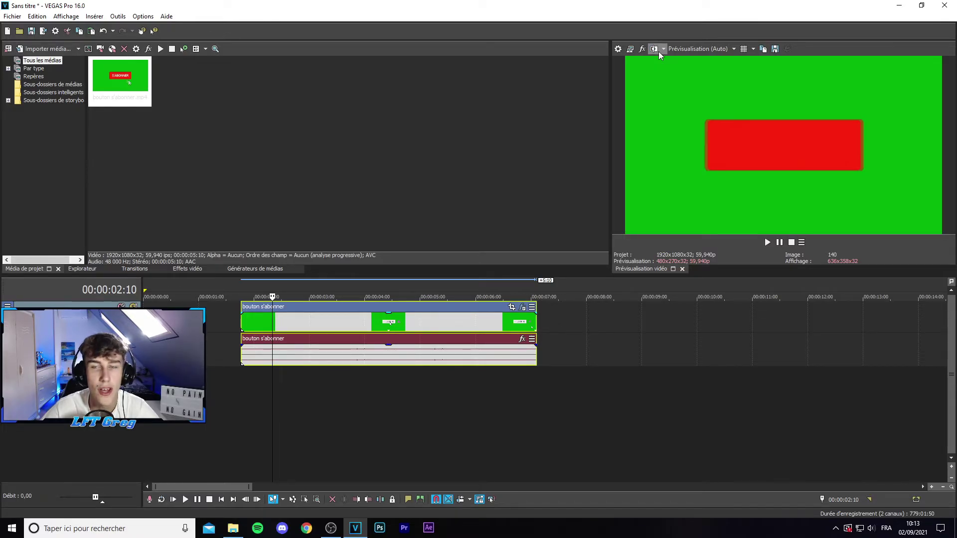
click(659, 51)
Compare the effect using the split view's Sélectionner la moitié droite option, and return the split view to Sélectionner tout
click(664, 49)
click(684, 98)
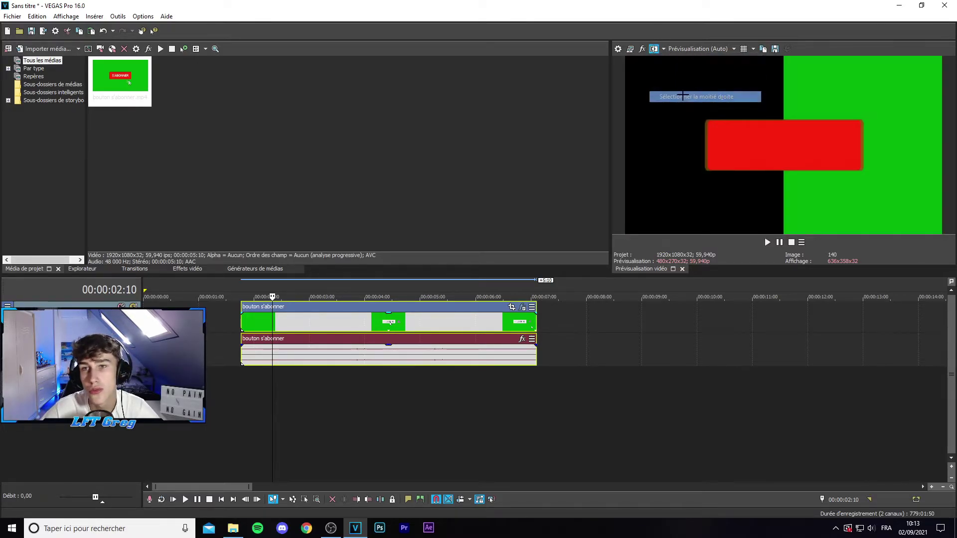
click(654, 52)
click(655, 51)
click(654, 51)
click(655, 52)
click(665, 49)
click(680, 110)
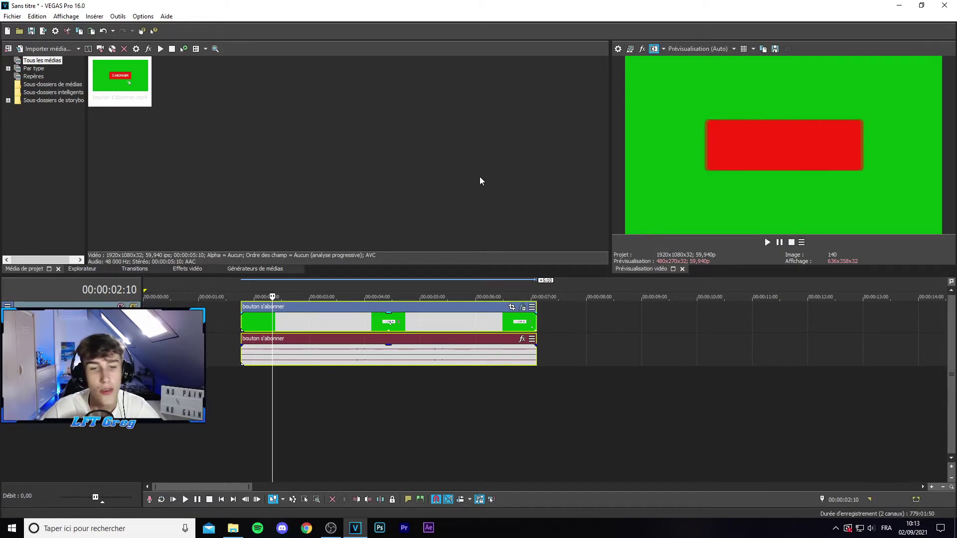
Inspect the preview at several points of the subscribe button clip, ending at about 00:00:05:07
click(312, 282)
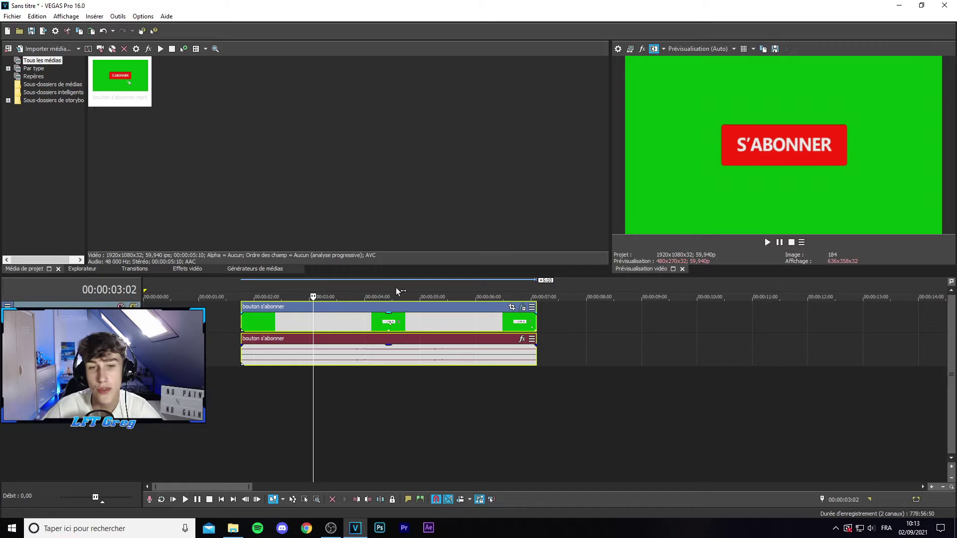
click(396, 288)
click(351, 287)
click(292, 283)
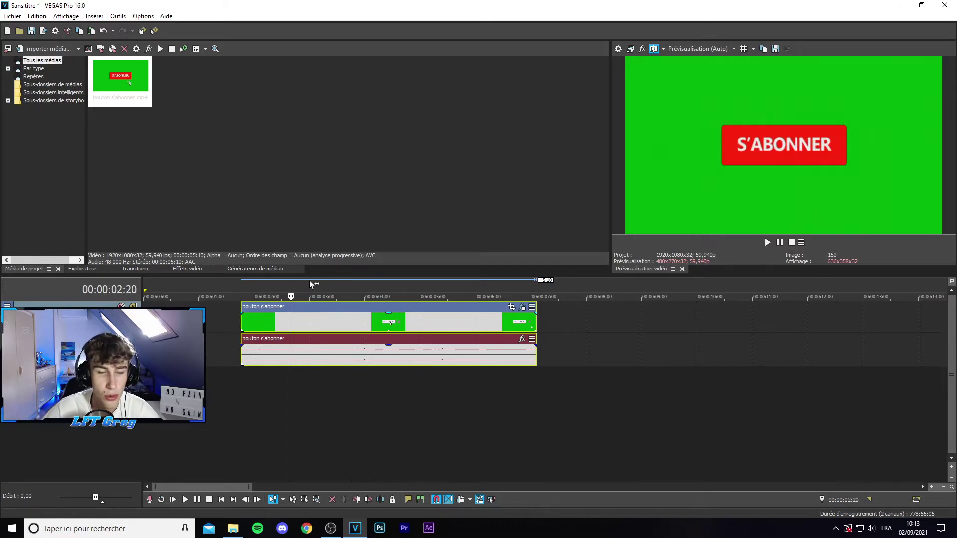
click(411, 284)
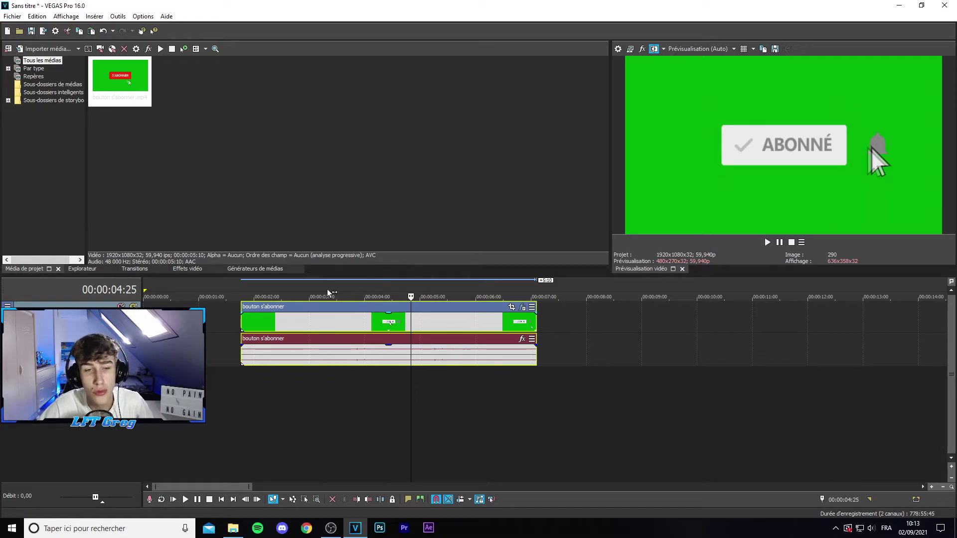
click(394, 282)
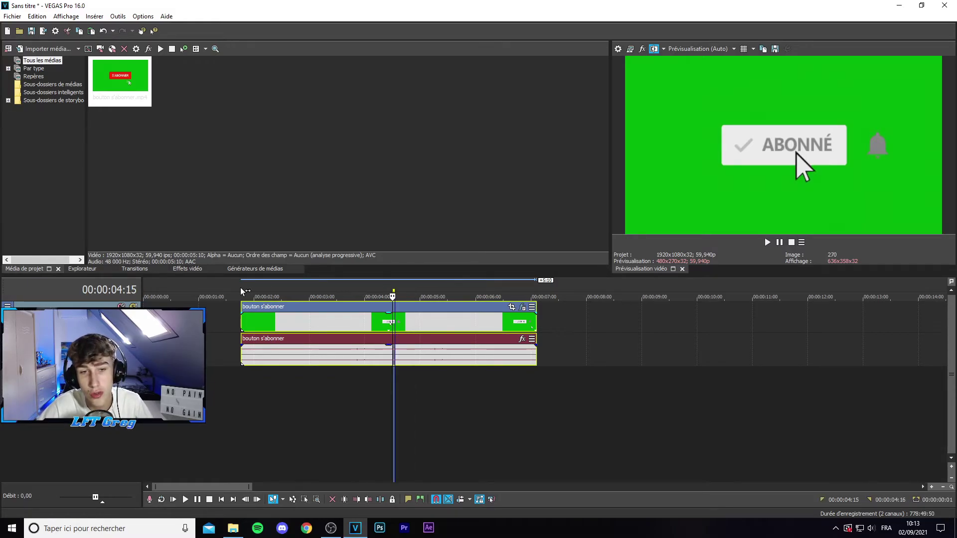
click(434, 282)
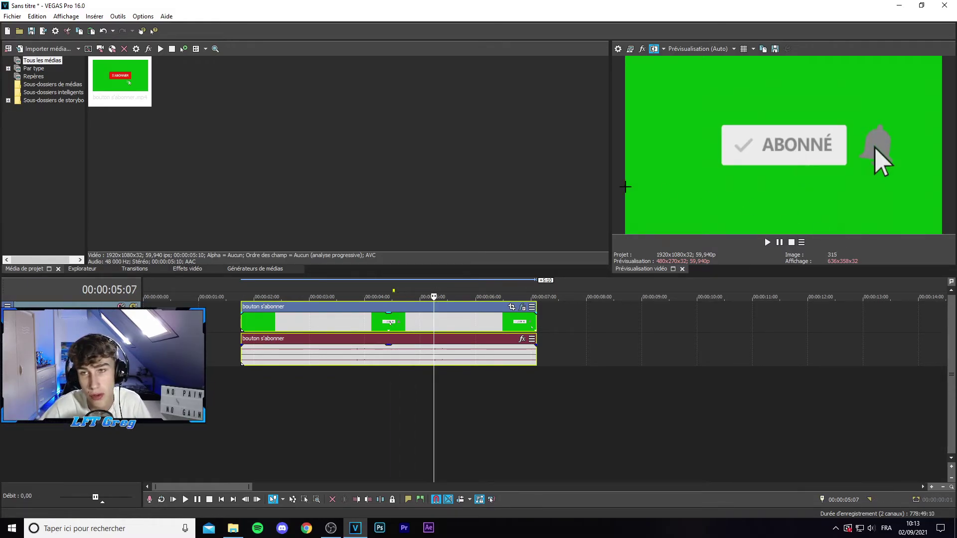
Review the video event's chroma key settings and toggle the preview's split view with Sélectionner tout to recheck the key
click(522, 307)
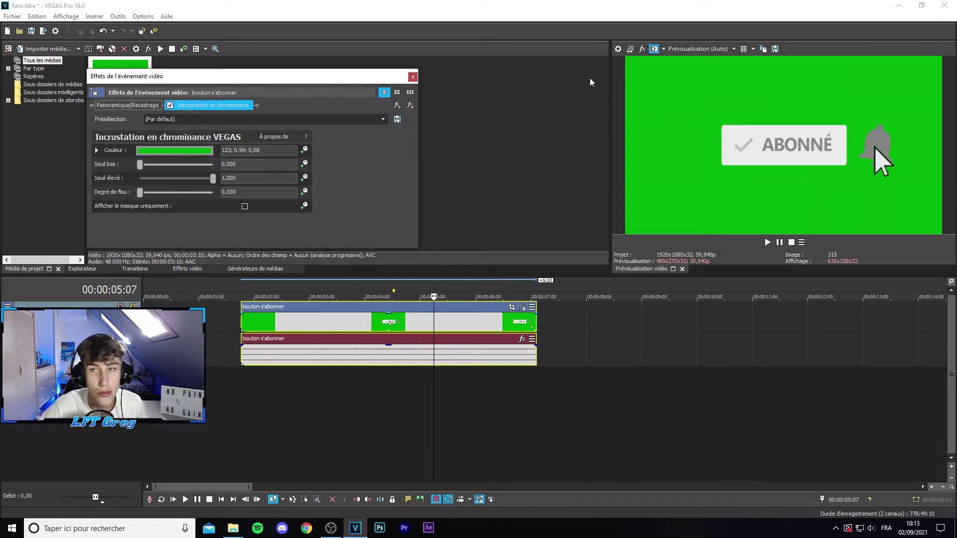
click(412, 77)
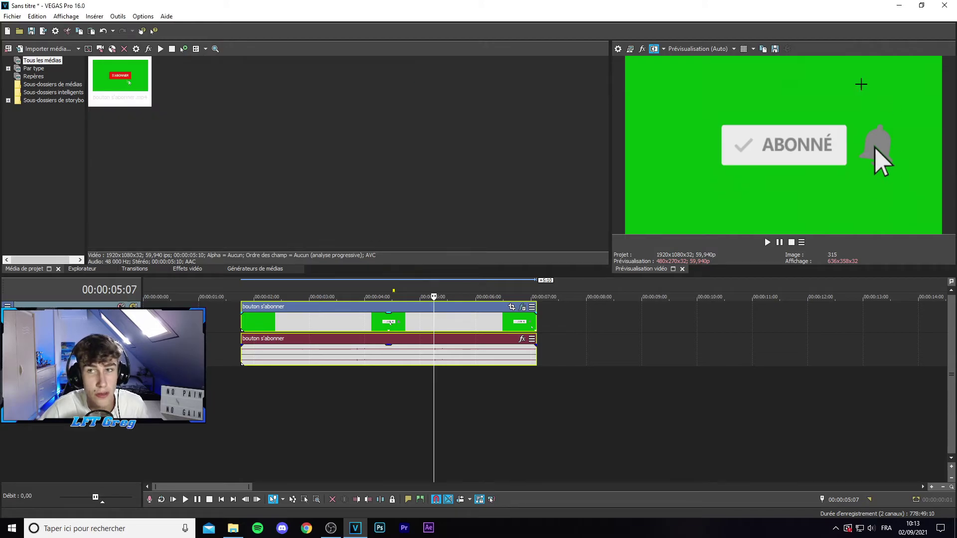
click(663, 50)
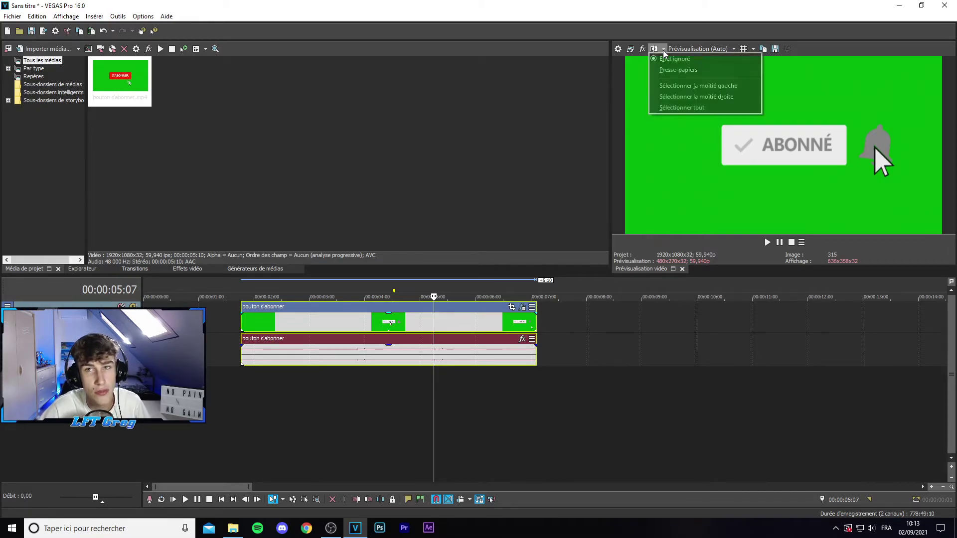
click(689, 108)
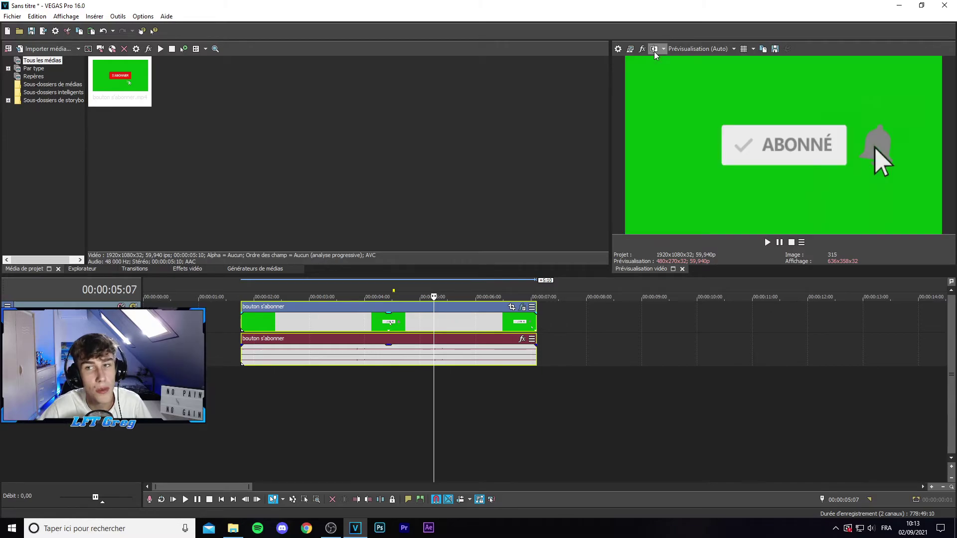
click(654, 50)
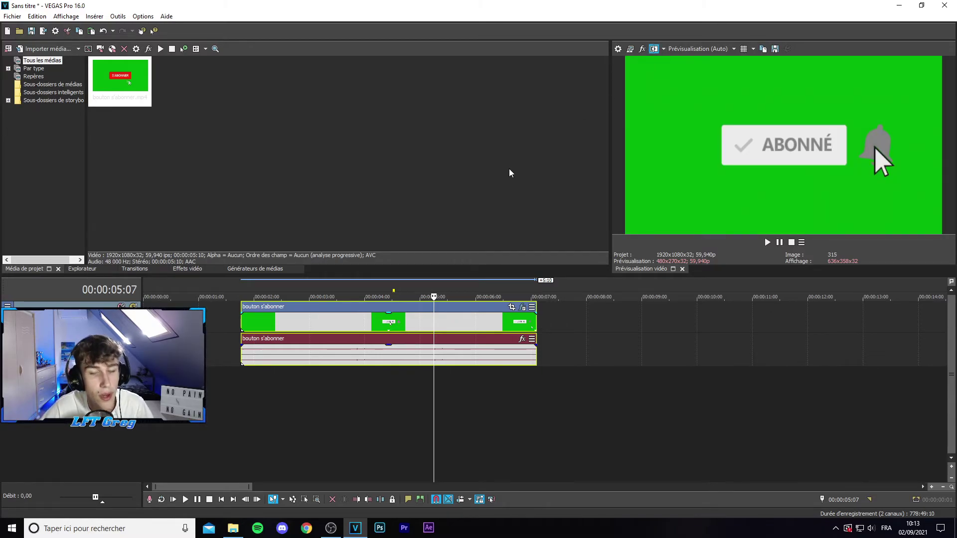